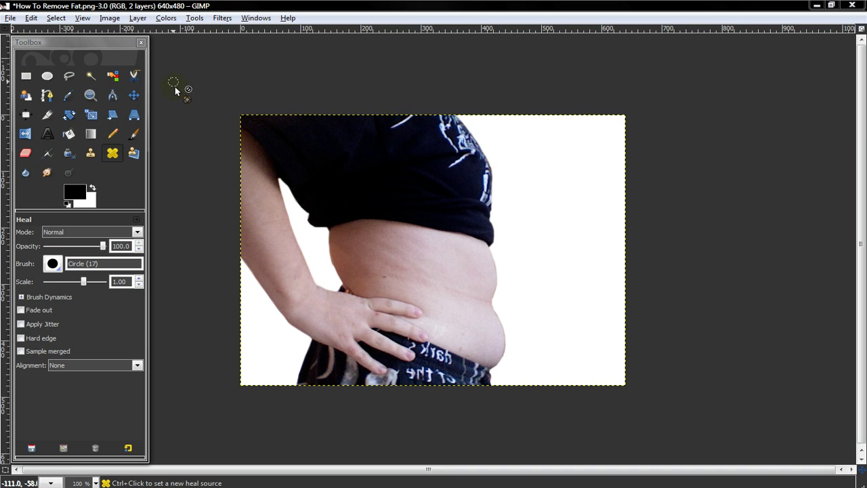
click(271, 229)
drag(271, 229, 236, 272)
drag(281, 170, 264, 196)
click(259, 189)
Open the IWarp distortion filter for the photo layer
click(223, 17)
mouse_move(252, 109)
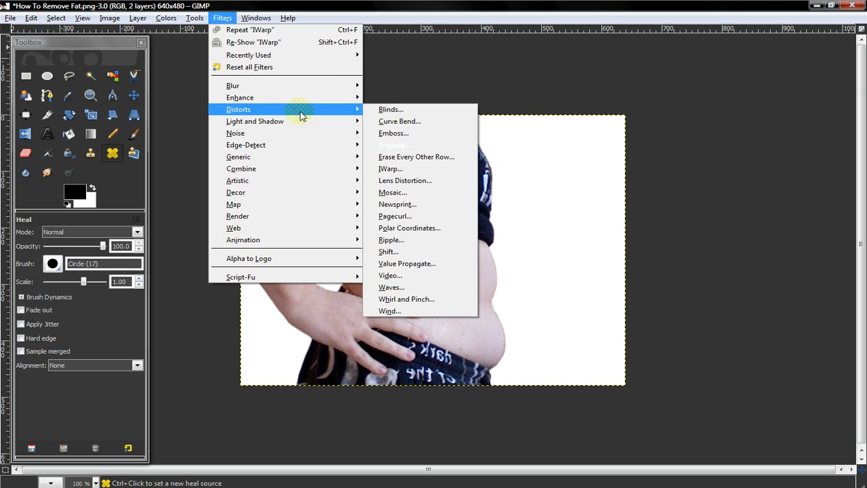
click(392, 133)
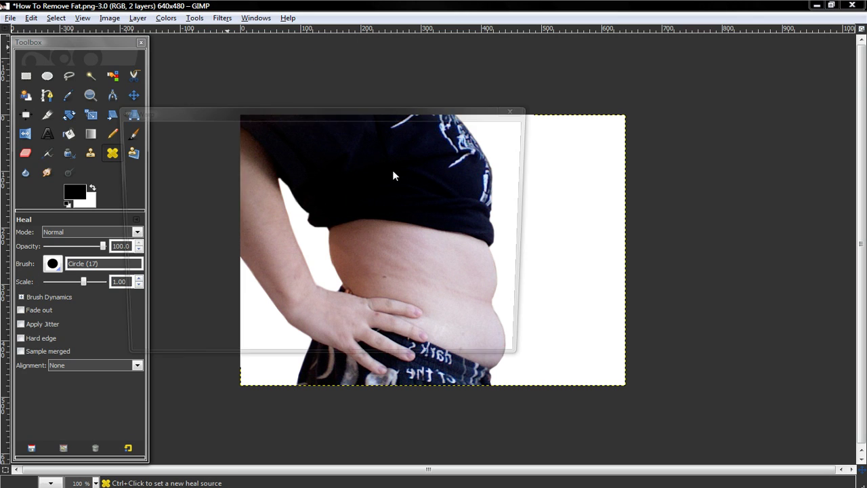
Try the Grow, Move and Swirl CCW deform modes, swirl the waist in the preview, and reset the distortion
click(363, 183)
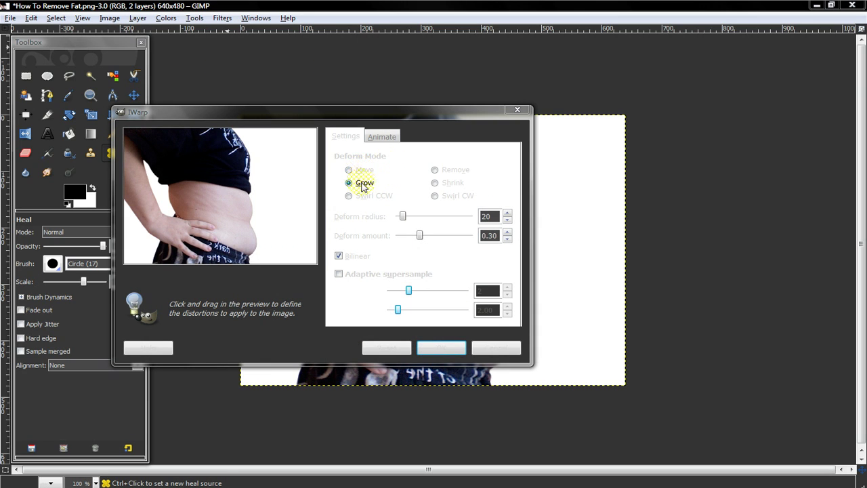
click(356, 170)
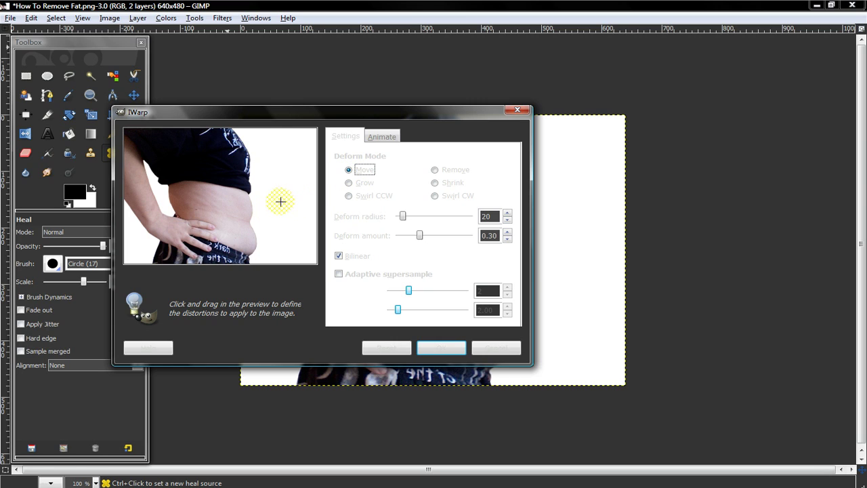
click(350, 183)
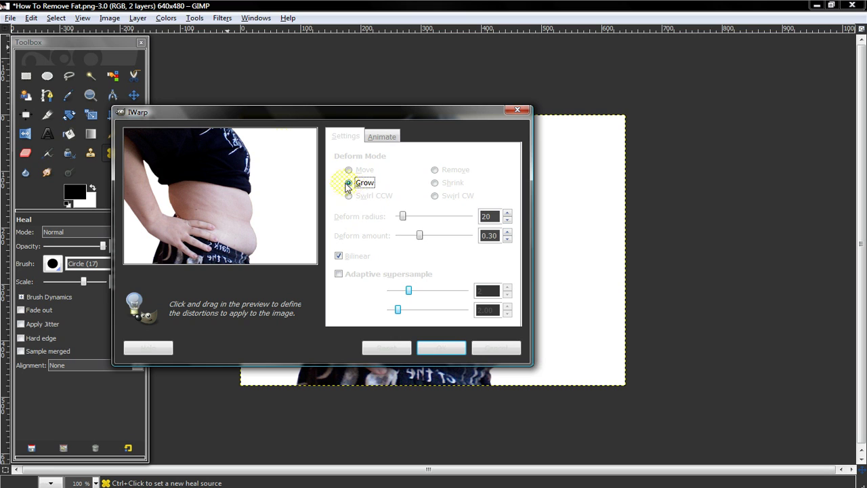
drag(261, 110, 369, 129)
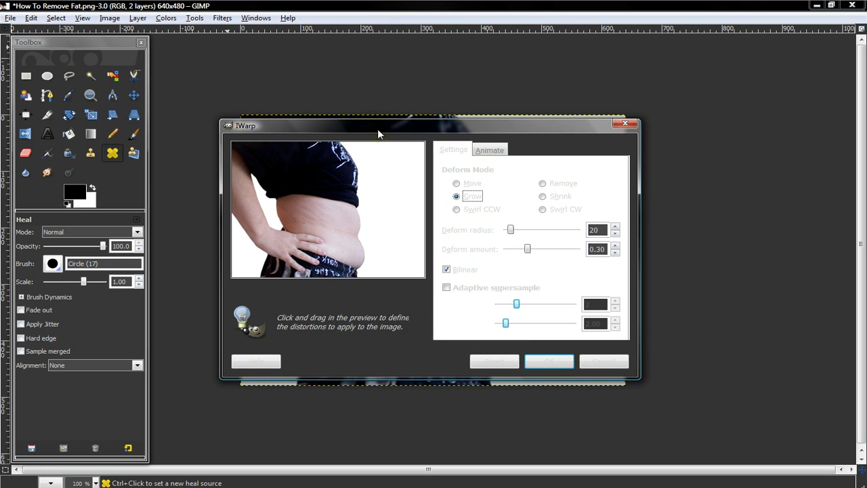
click(459, 210)
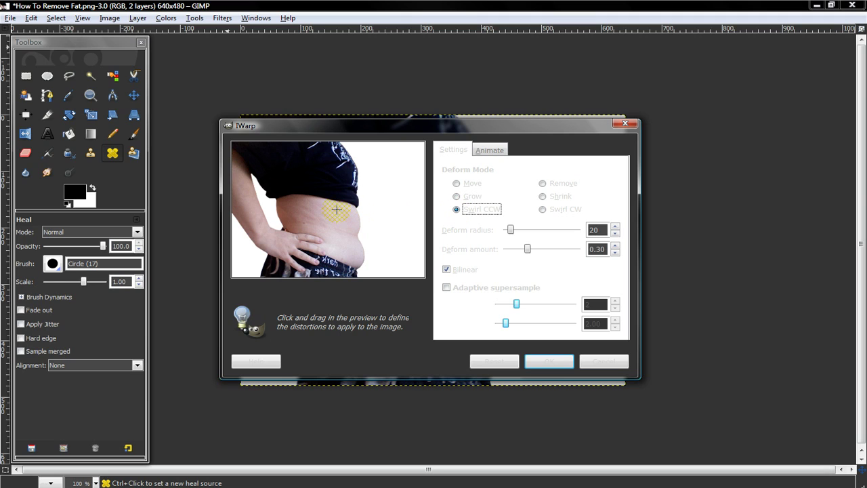
mouse_move(361, 211)
mouse_down()
mouse_move(337, 210)
mouse_move(373, 192)
mouse_move(323, 228)
mouse_move(350, 198)
mouse_move(334, 224)
mouse_up()
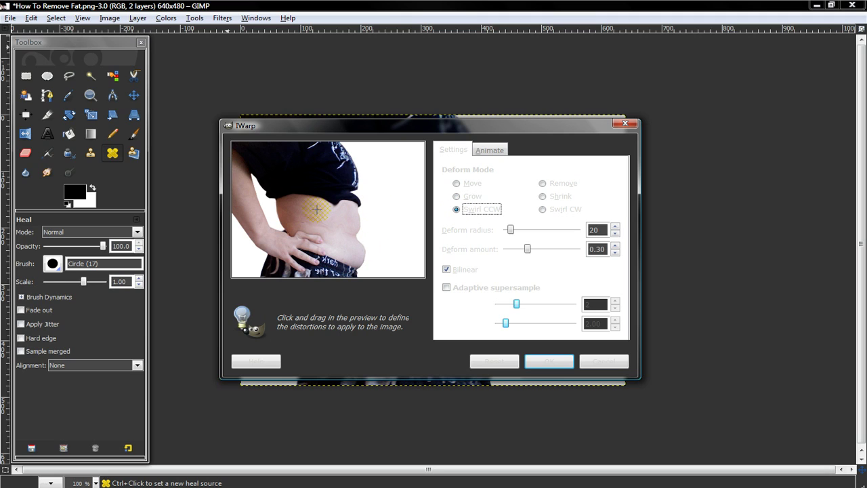
click(544, 183)
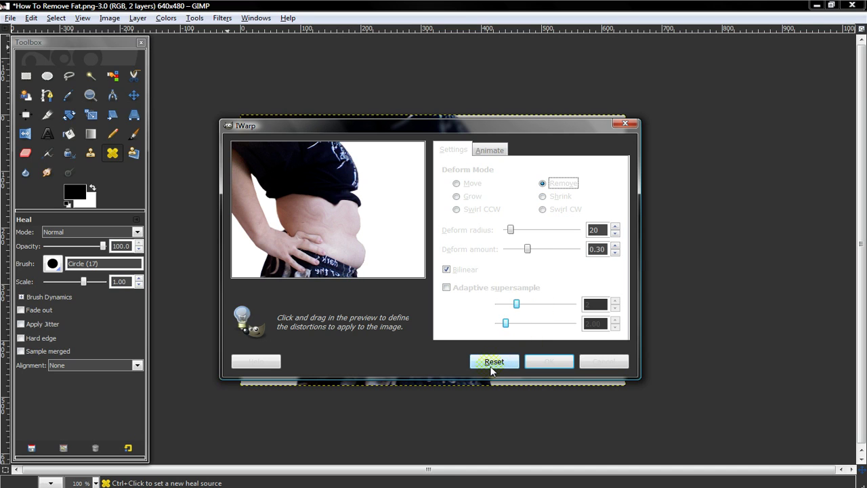
click(500, 363)
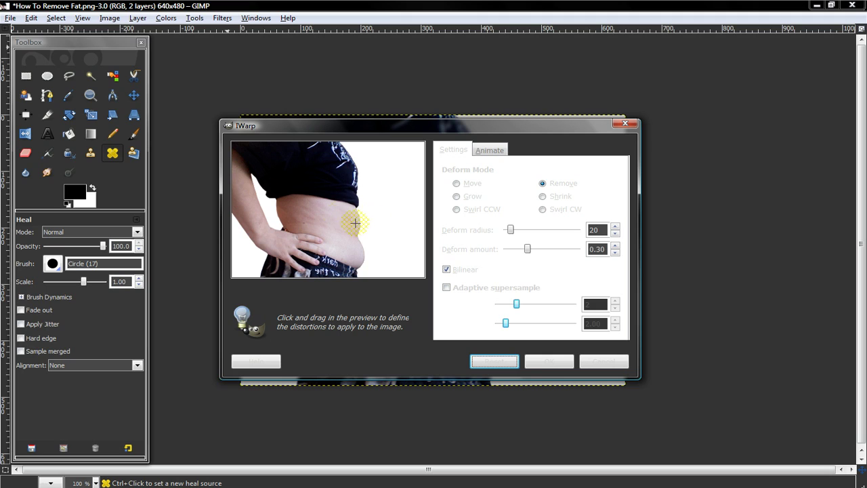
Try the Swirl CW deform mode on the belly in the preview and reset the distortion
click(543, 197)
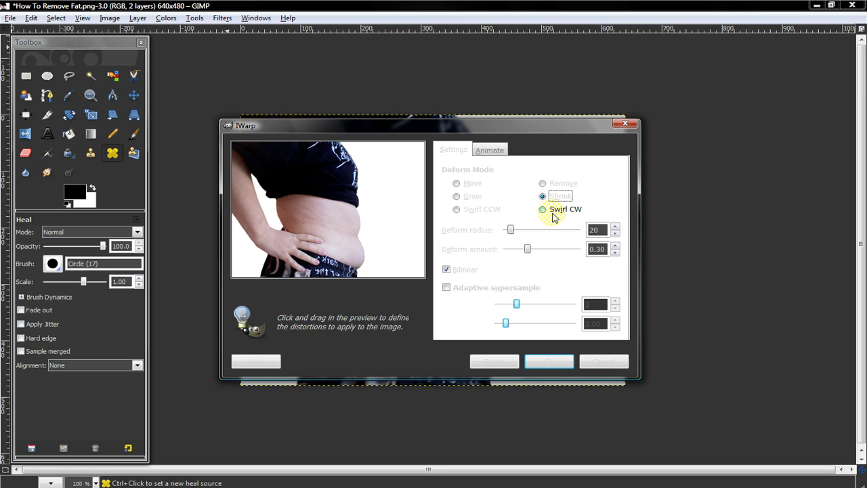
click(549, 211)
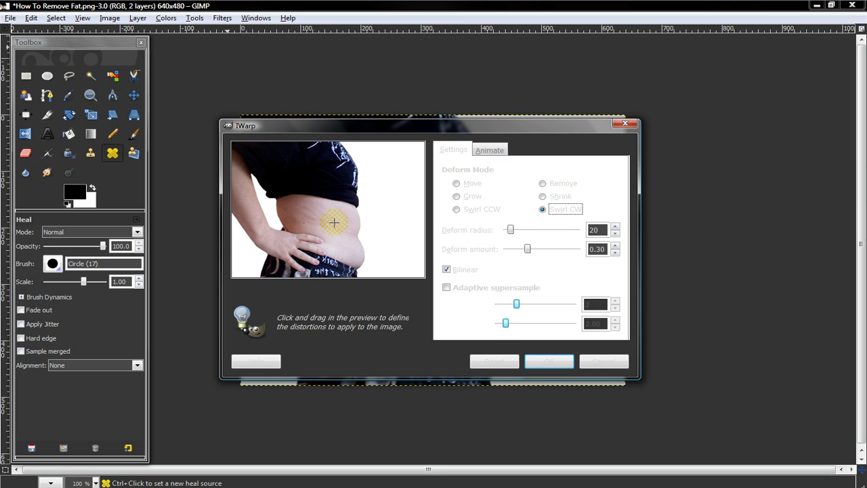
mouse_move(343, 221)
mouse_down()
mouse_move(303, 271)
mouse_move(332, 233)
mouse_up()
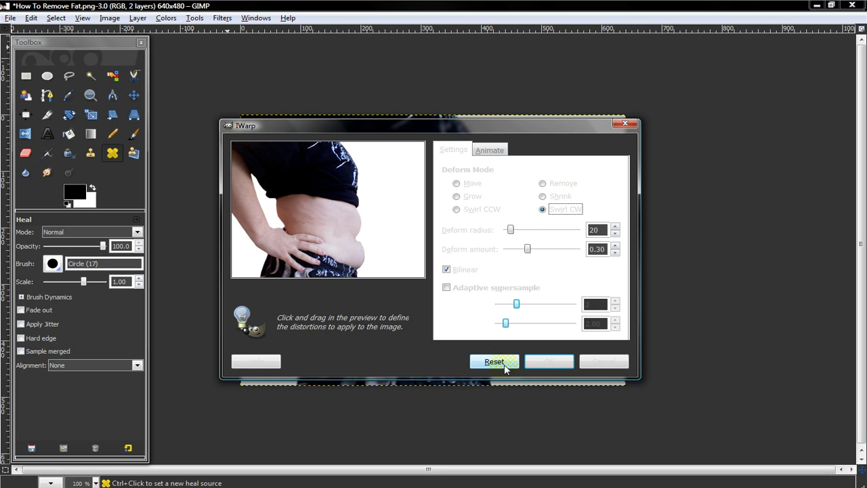
click(494, 361)
Set the deform mode to Move and enlarge the IWarp dialog to get a bigger preview
click(459, 184)
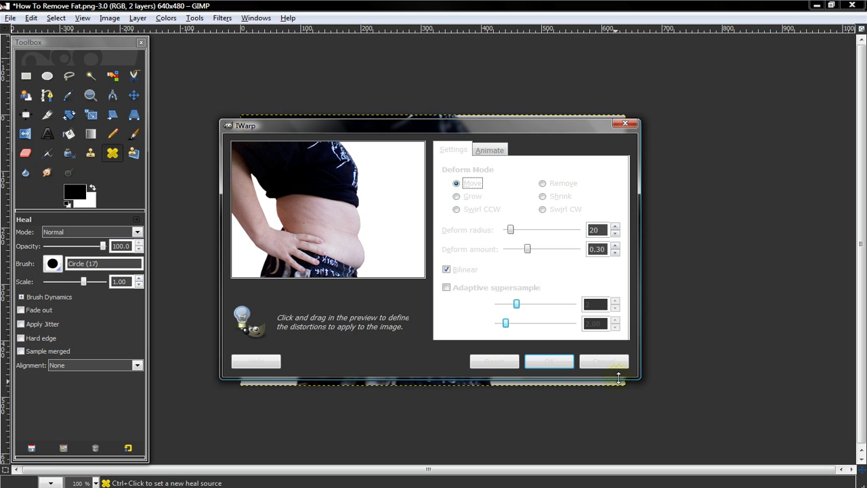
drag(631, 377, 800, 436)
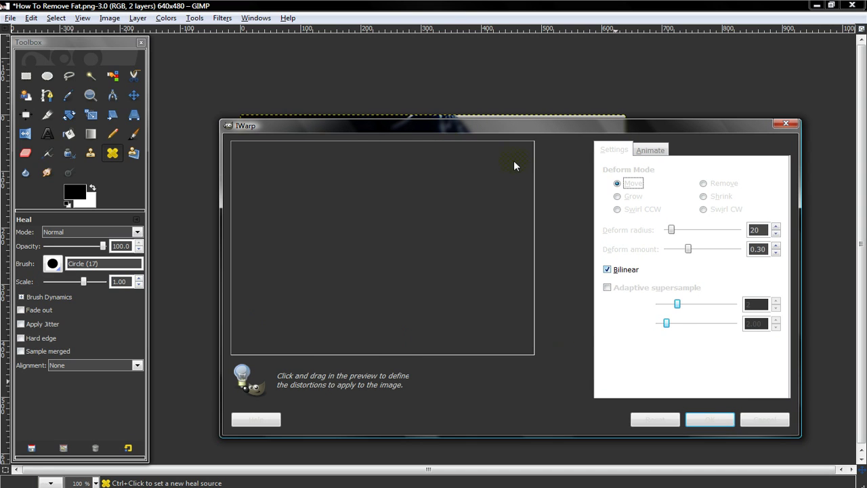
drag(432, 119, 370, 58)
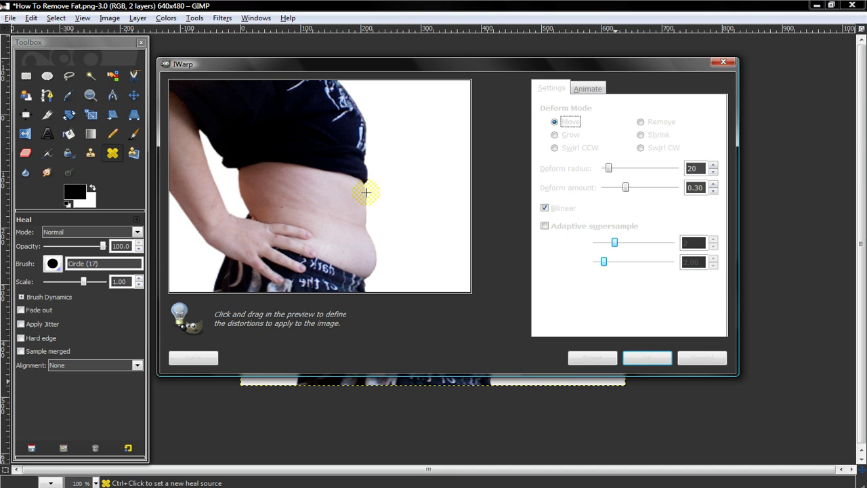
Push the bulging front edge of the belly inward in the preview, smoothing it from the shirt hem down to the waistband
mouse_move(390, 257)
mouse_down()
mouse_move(373, 260)
mouse_move(380, 248)
mouse_move(368, 238)
mouse_up()
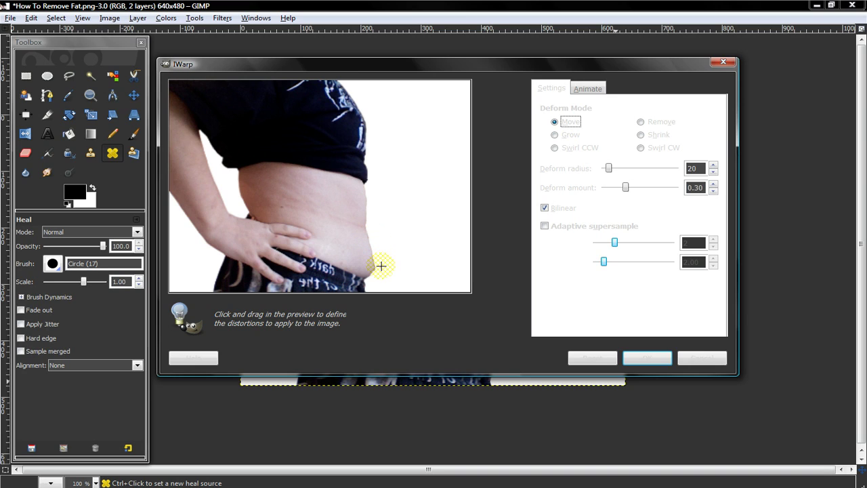
mouse_move(381, 267)
mouse_down()
mouse_move(371, 269)
mouse_move(370, 238)
mouse_up()
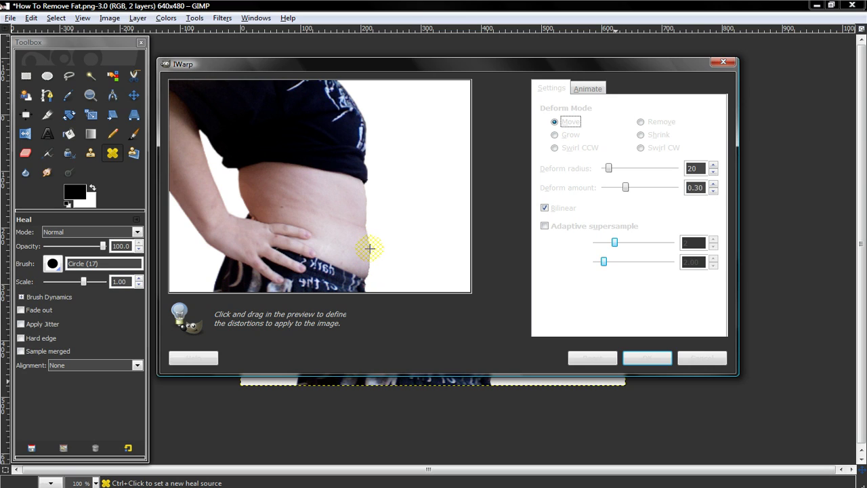
drag(366, 192, 366, 225)
drag(372, 277, 367, 275)
mouse_move(368, 242)
mouse_down()
mouse_move(366, 191)
mouse_move(365, 238)
mouse_up()
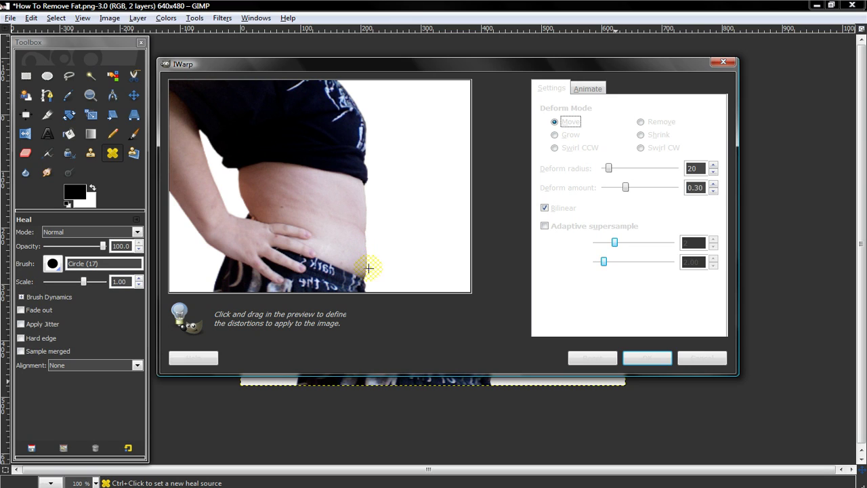
mouse_move(368, 269)
mouse_down()
mouse_move(377, 209)
mouse_move(372, 195)
mouse_move(367, 222)
mouse_move(366, 190)
mouse_move(367, 237)
mouse_up()
mouse_move(366, 263)
mouse_down()
mouse_move(366, 190)
mouse_move(364, 269)
mouse_move(369, 247)
mouse_move(366, 275)
mouse_up()
Push the back of the waist inward, touch up the belly's front edge, and apply the warp to the image
mouse_move(232, 182)
mouse_down()
mouse_move(241, 179)
mouse_move(243, 202)
mouse_move(245, 186)
mouse_up()
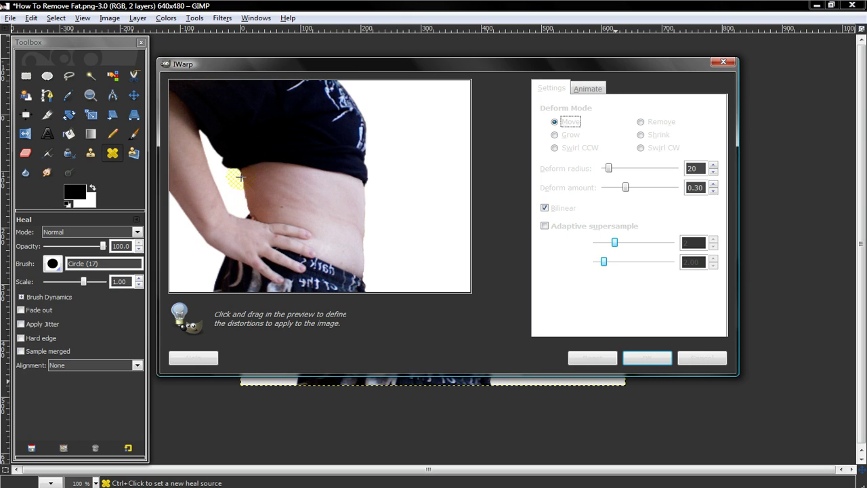
drag(241, 186, 251, 211)
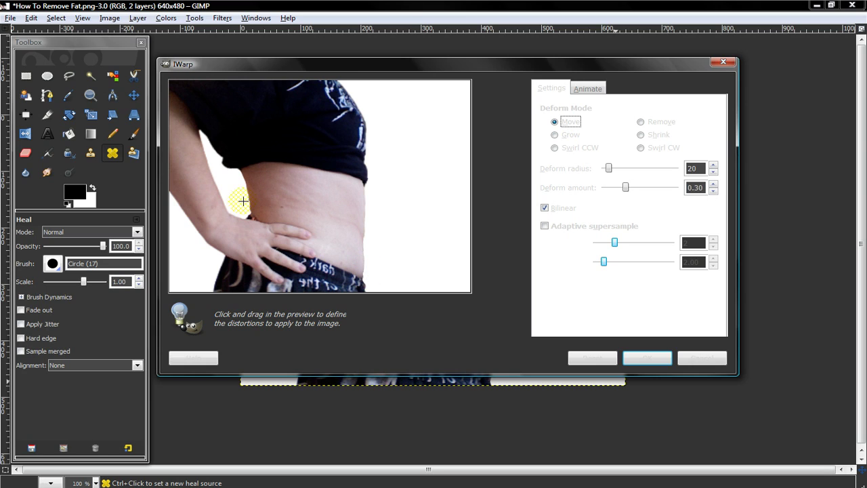
mouse_move(246, 210)
mouse_down()
mouse_move(243, 183)
mouse_move(259, 195)
mouse_move(391, 211)
mouse_move(366, 235)
mouse_move(363, 278)
mouse_move(369, 251)
mouse_up()
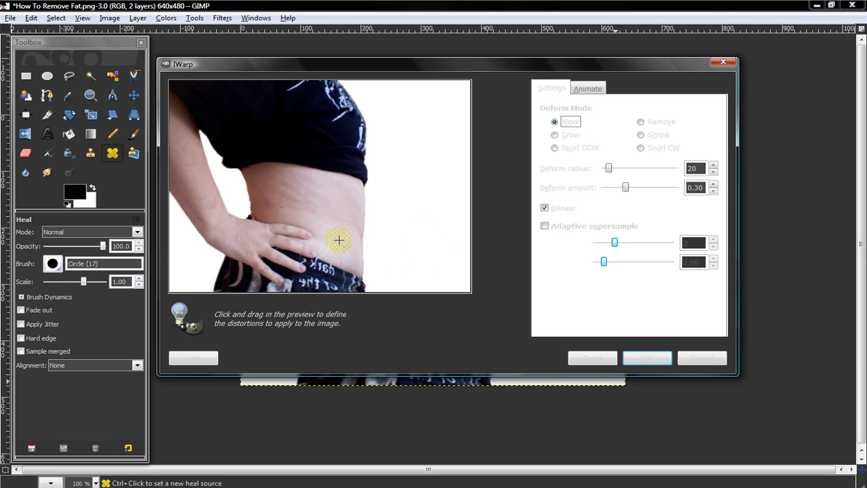
click(638, 360)
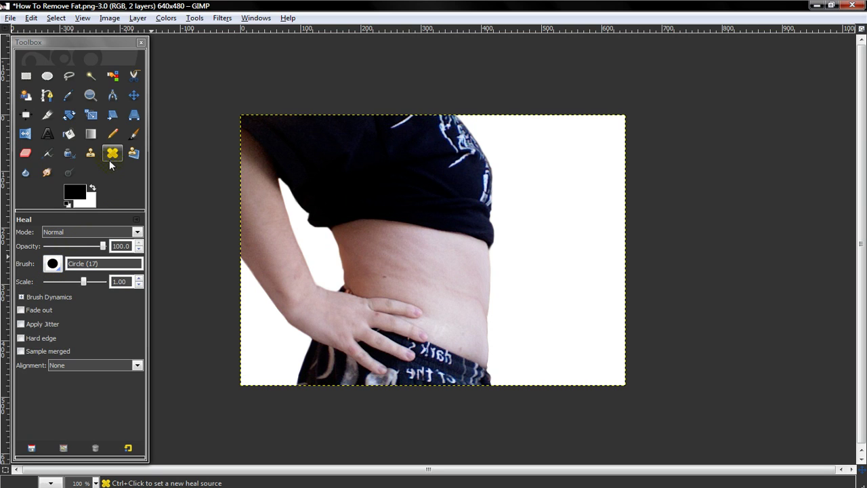
Heal the mole on the waist with the Circle (07) brush, sampling clean skin beside it
click(54, 263)
double_click(99, 295)
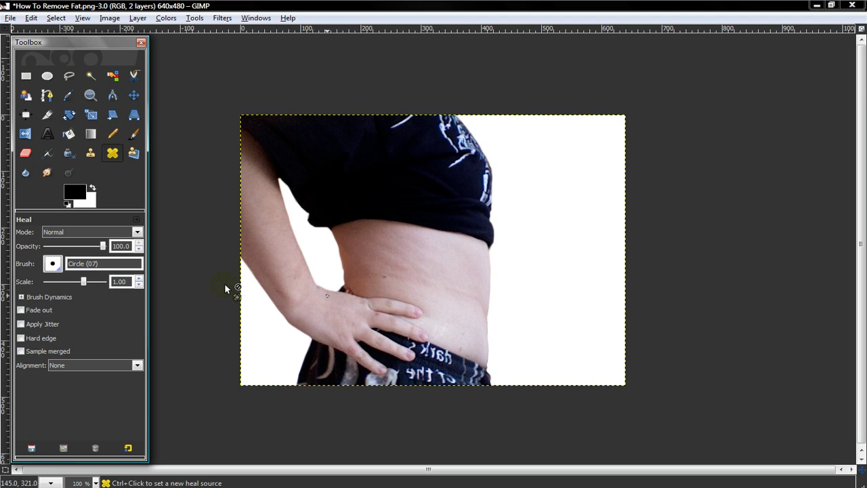
ctrl+click(405, 290)
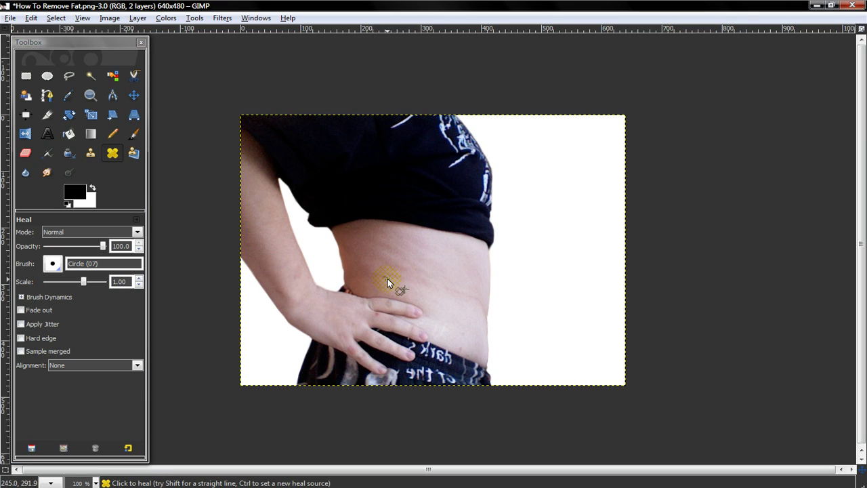
Heal the creases and uneven skin on the front of the belly with the Circle (11) brush, working at 200% zoom
click(53, 263)
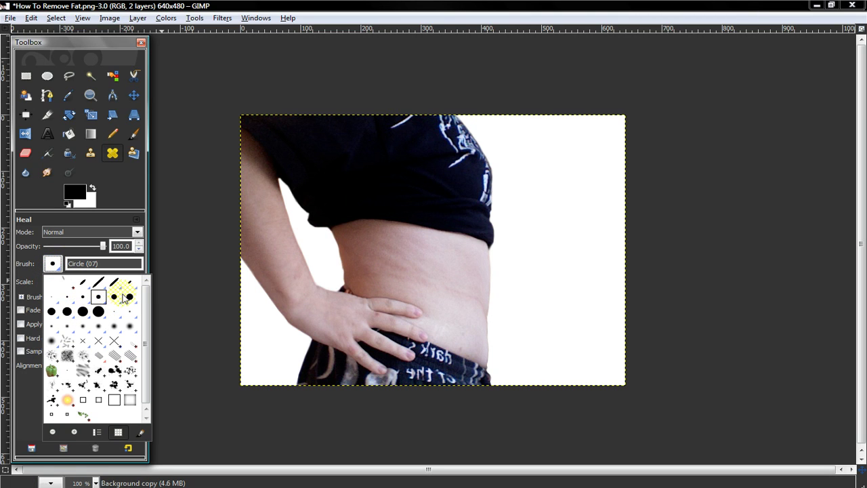
click(129, 295)
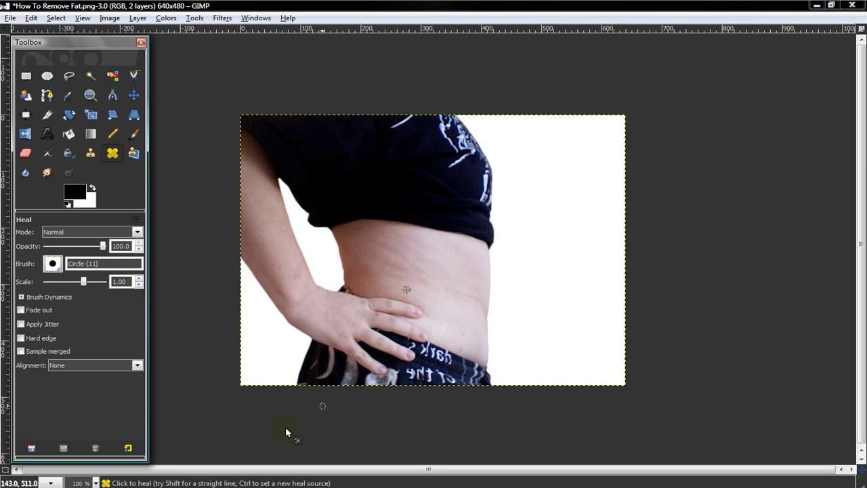
click(96, 482)
click(75, 413)
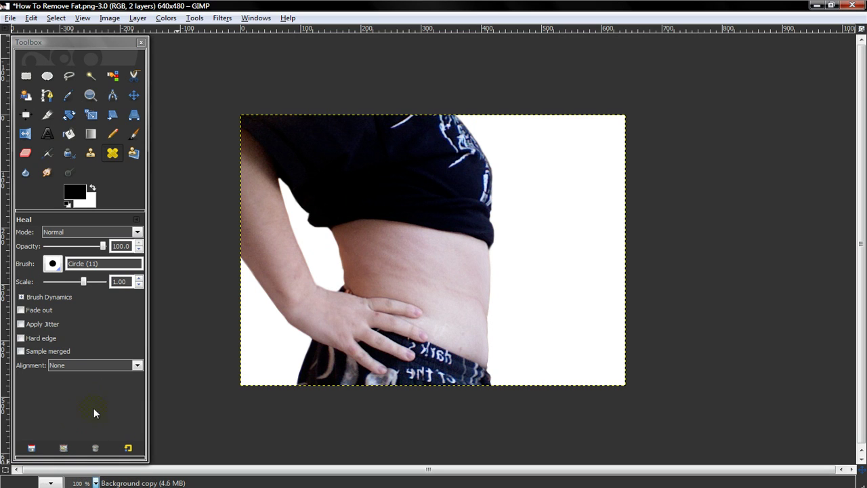
drag(487, 360, 492, 392)
mouse_move(462, 351)
mouse_down()
mouse_move(446, 363)
mouse_move(442, 340)
mouse_move(436, 364)
mouse_up()
drag(507, 399, 482, 374)
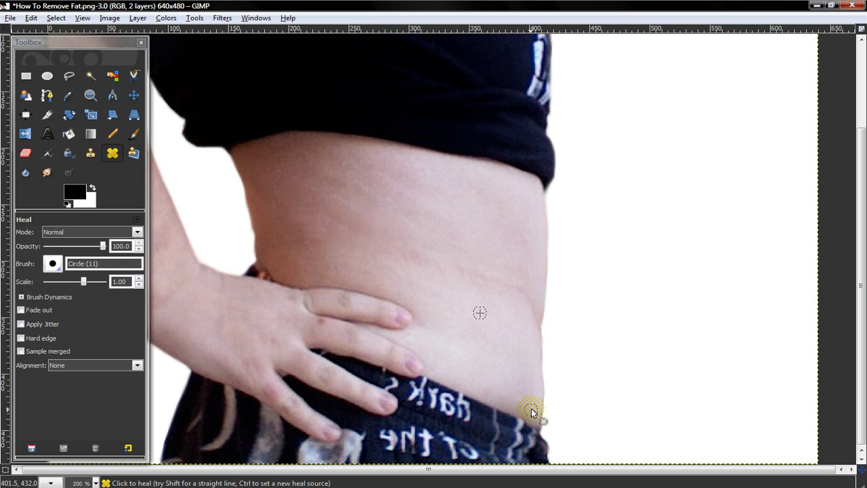
mouse_move(531, 400)
mouse_down()
mouse_move(528, 290)
mouse_move(531, 321)
mouse_move(533, 306)
mouse_move(451, 267)
mouse_up()
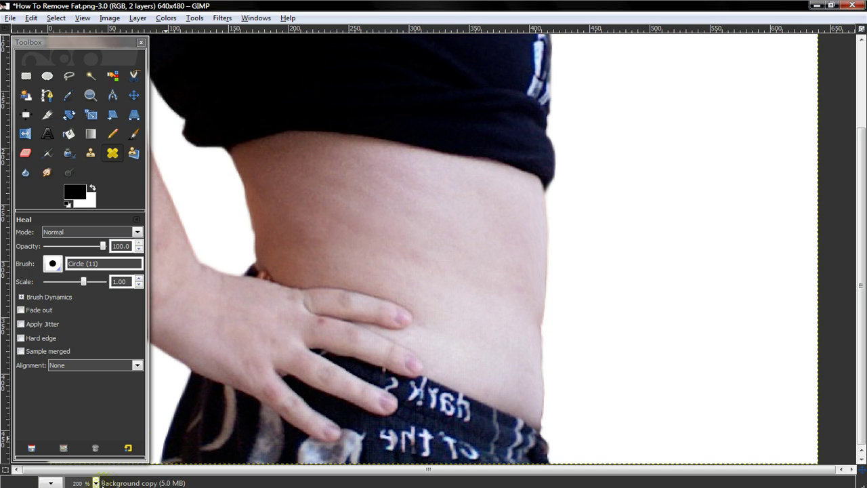
click(95, 482)
click(81, 439)
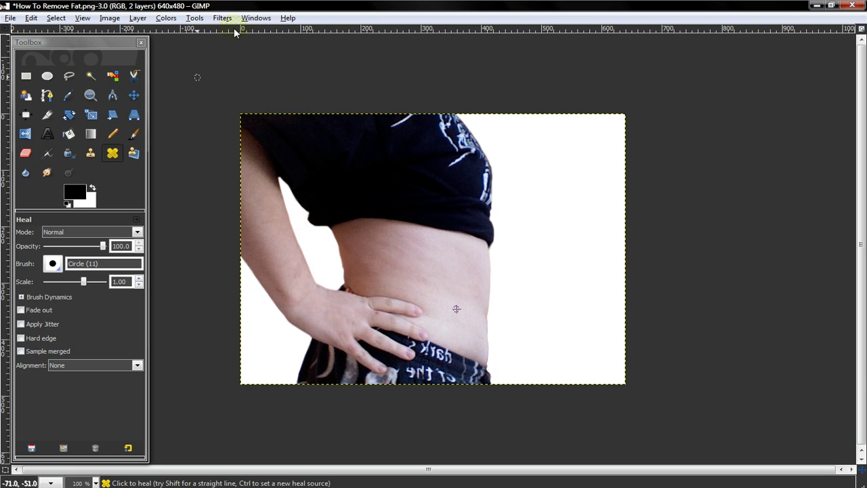
Compare the retouched copy with the original by raising the Background layer above it and lowering it back
click(258, 18)
mouse_move(290, 42)
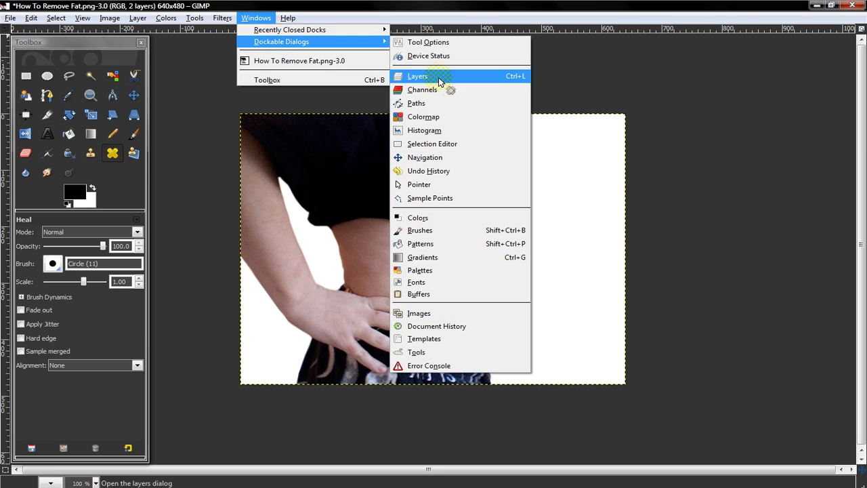
click(441, 130)
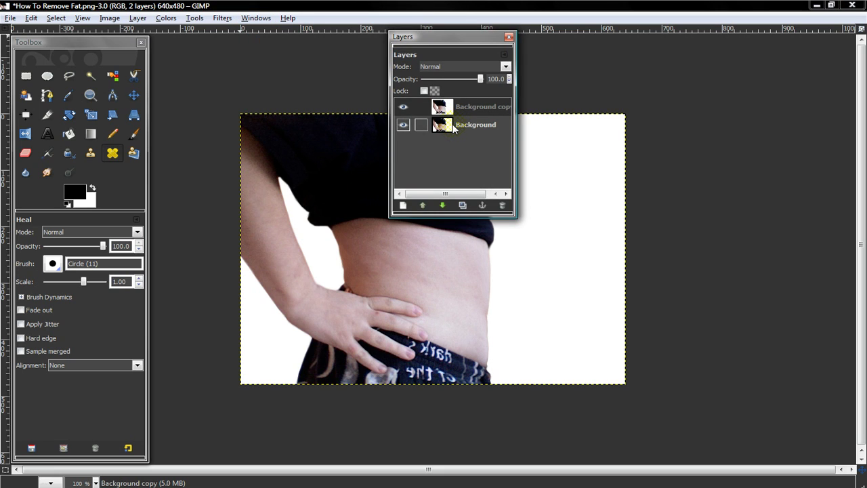
click(453, 127)
mouse_move(452, 125)
mouse_down()
mouse_move(450, 99)
mouse_move(453, 121)
mouse_move(439, 119)
mouse_move(453, 135)
mouse_up()
click(421, 205)
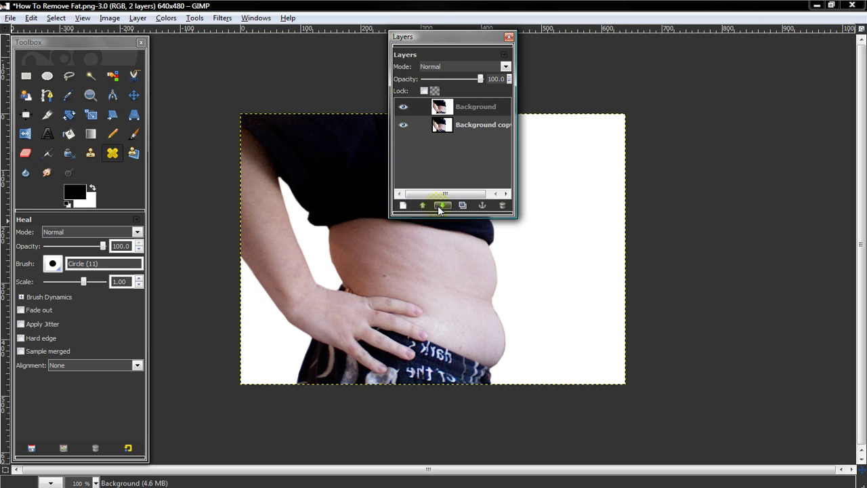
click(442, 204)
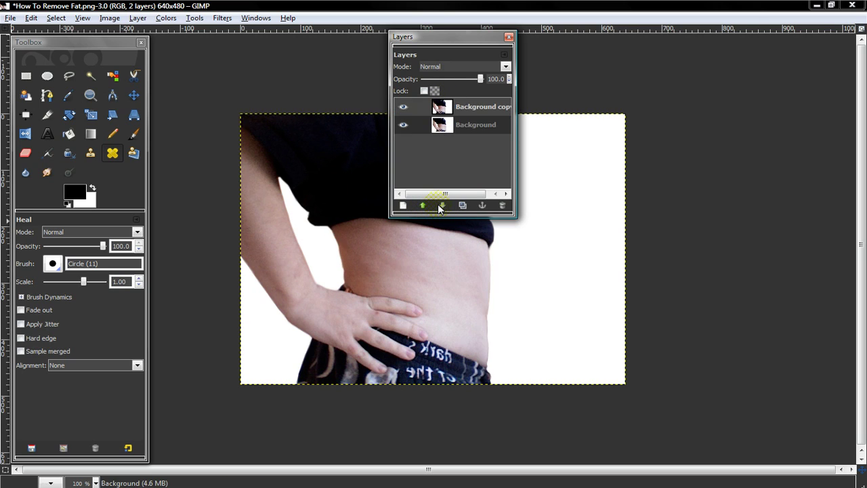
click(508, 37)
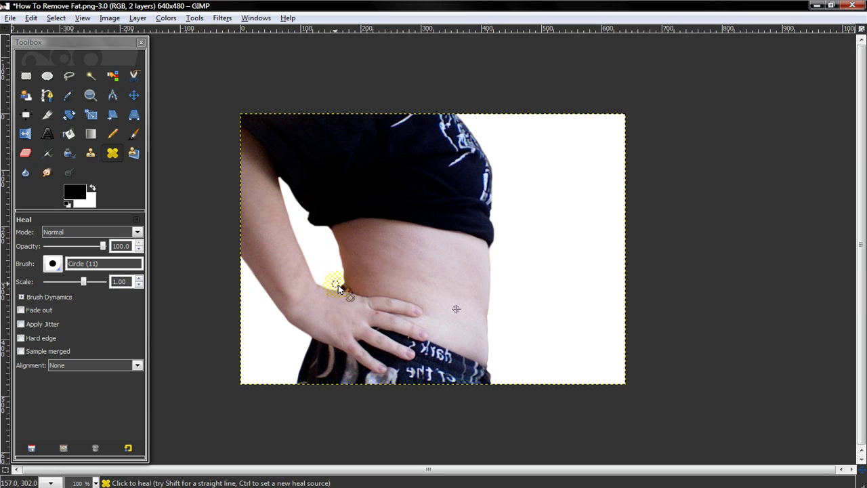
click(422, 329)
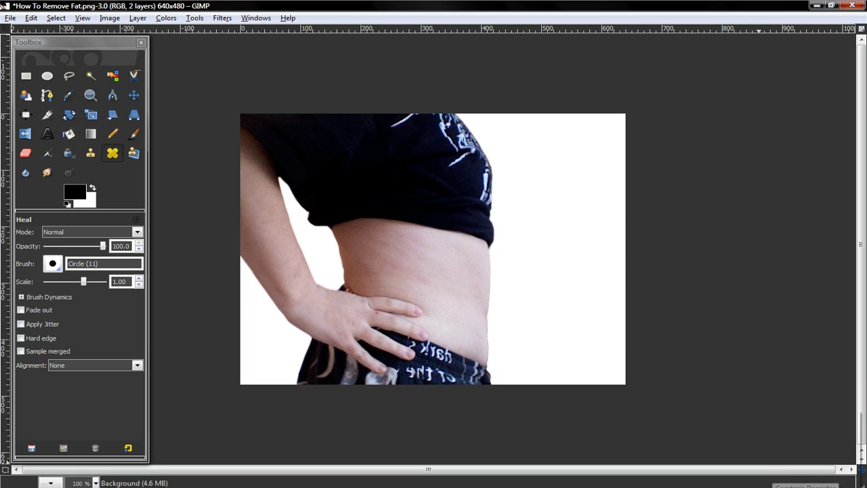